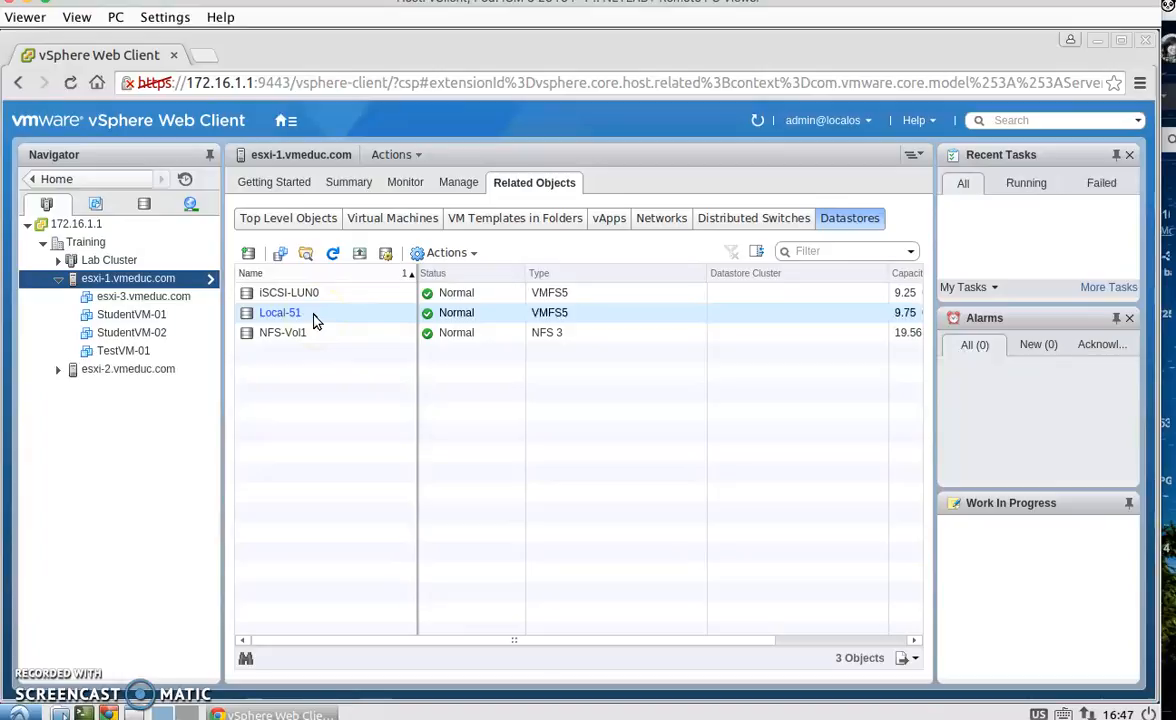
- Rename the Local-51 datastore to Local-1
{"action": "left_click", "coordinate": [663, 457]}
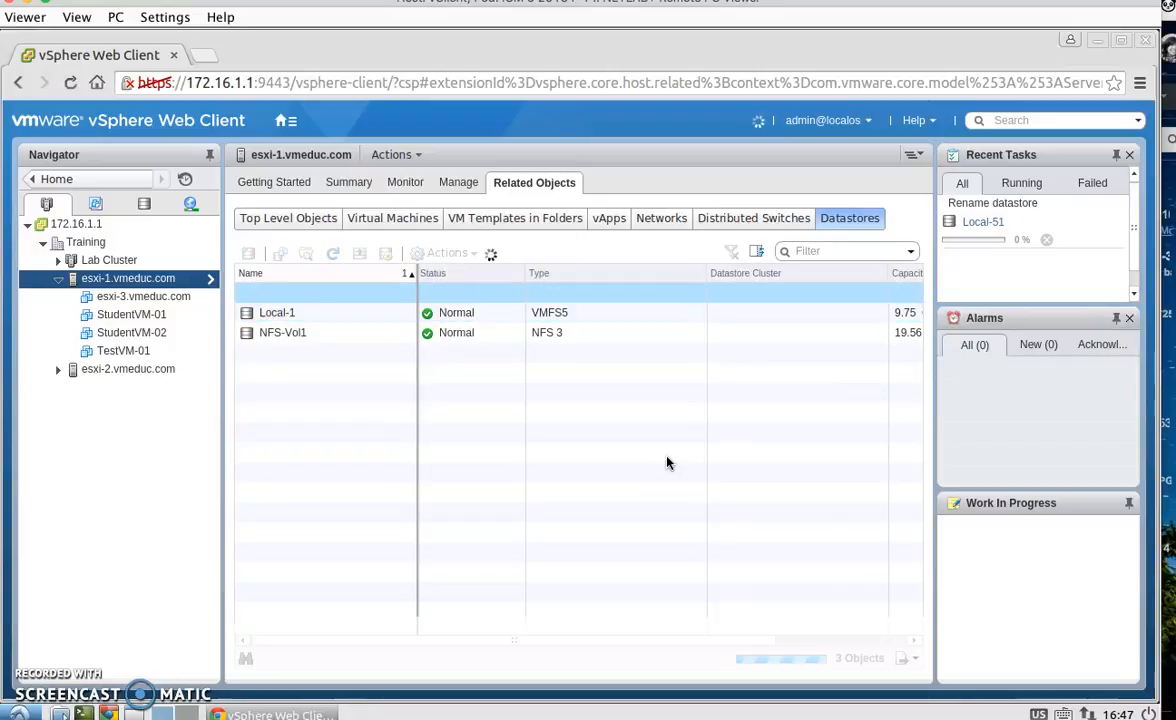
{"action": "left_click", "coordinate": [397, 195]}
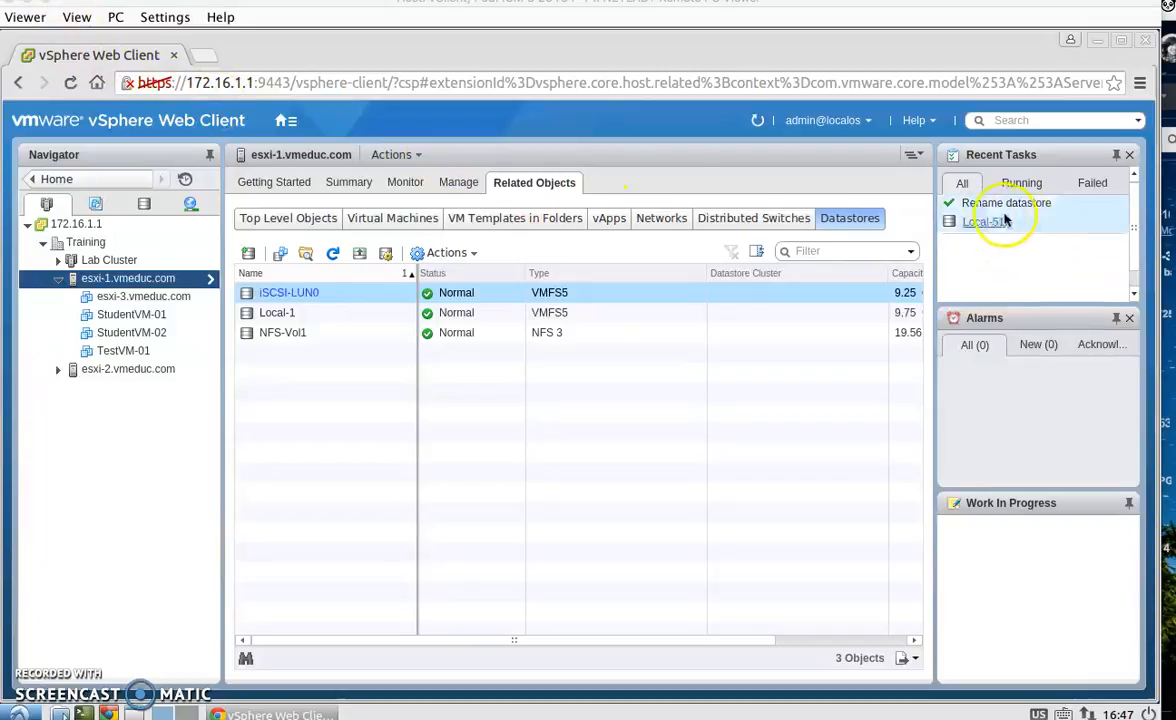
- Rename the Local-1 datastore back to Local-51
{"action": "right_click", "coordinate": [290, 316]}
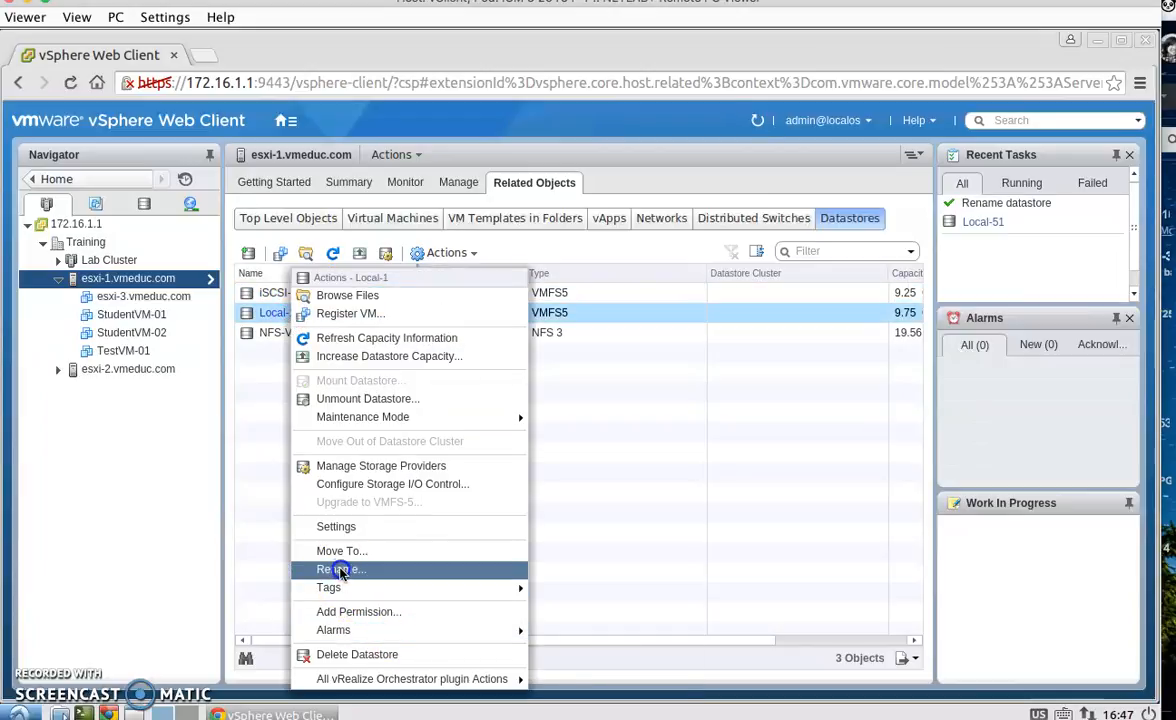
{"action": "left_click", "coordinate": [340, 569]}
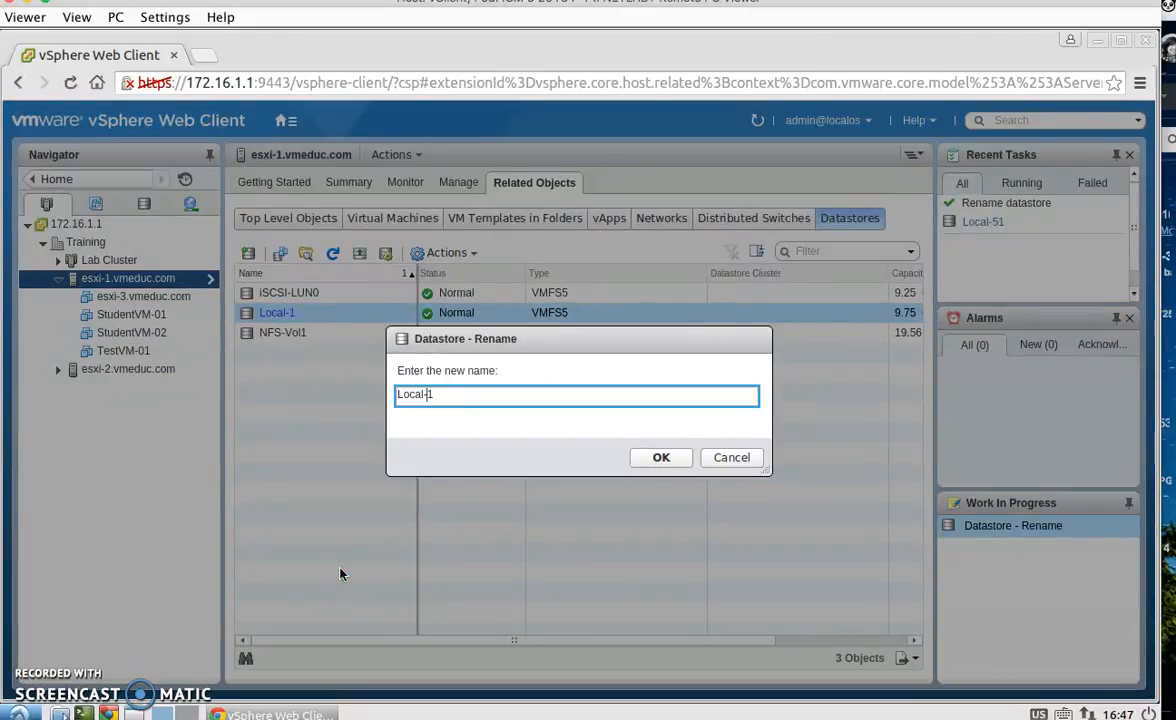
{"action": "type", "text": "5"}
{"action": "key", "text": "Return"}
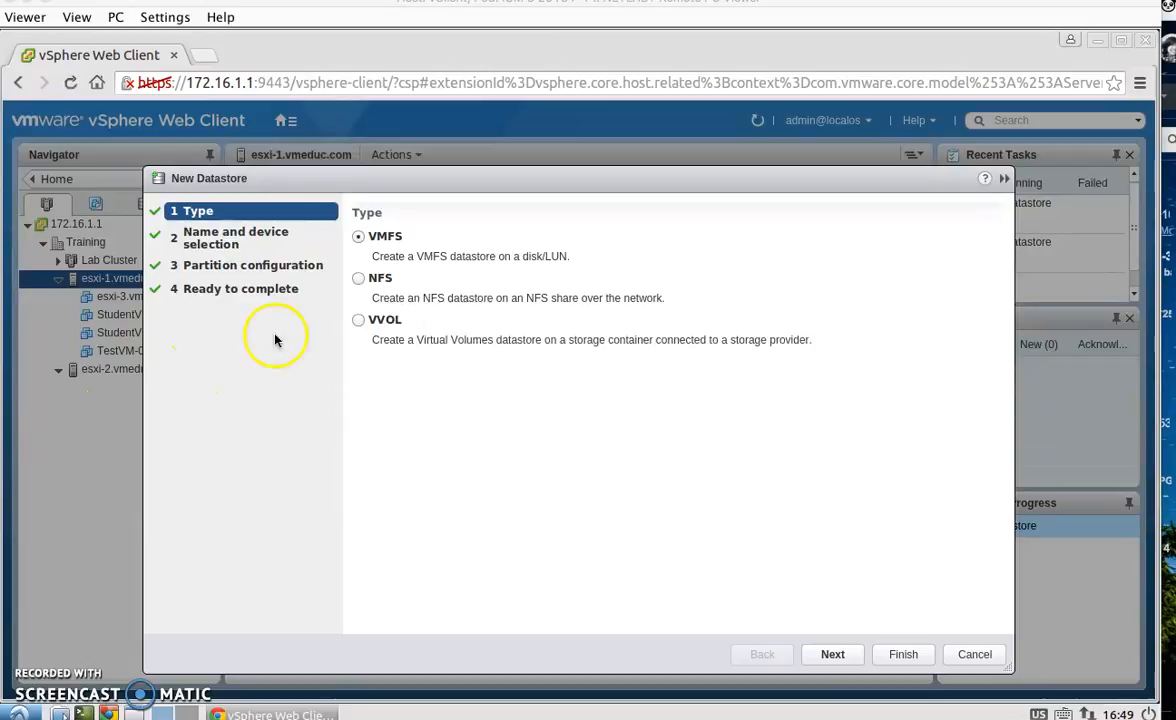
- Start a new VMFS datastore named Local-52 on the 5.00 GB local VMware disk (mpx.vmhba1:C0:T1:L0)
{"action": "left_click", "coordinate": [835, 654]}
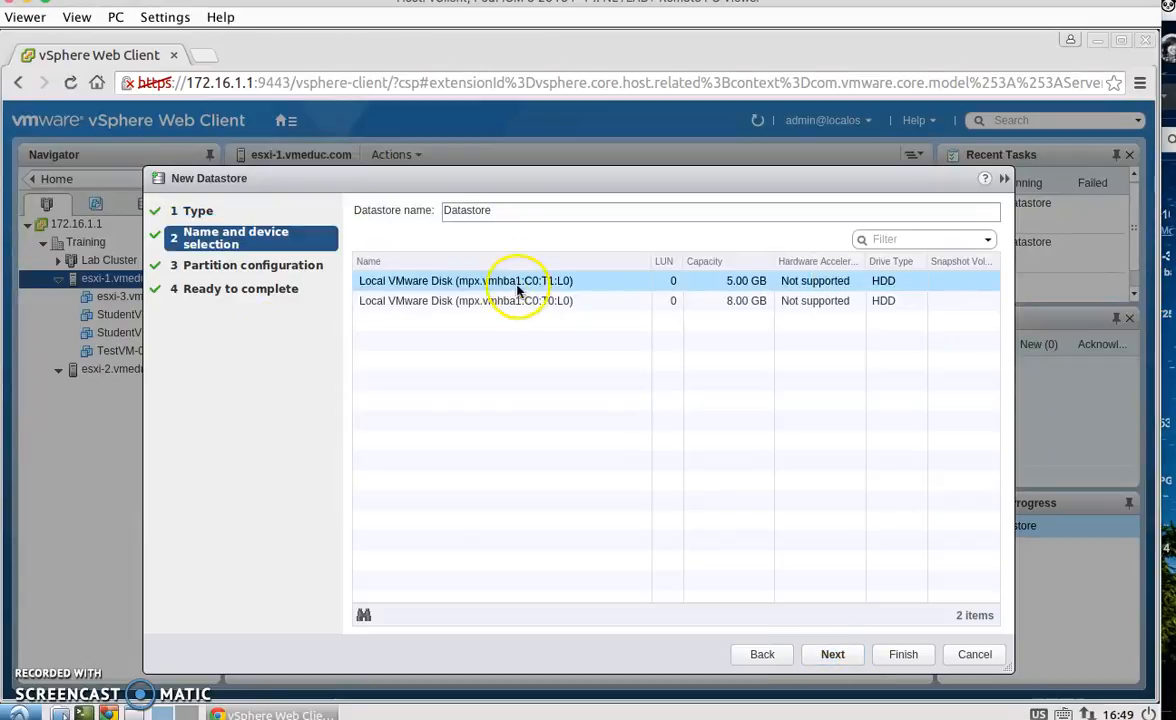
{"action": "left_click", "coordinate": [476, 211]}
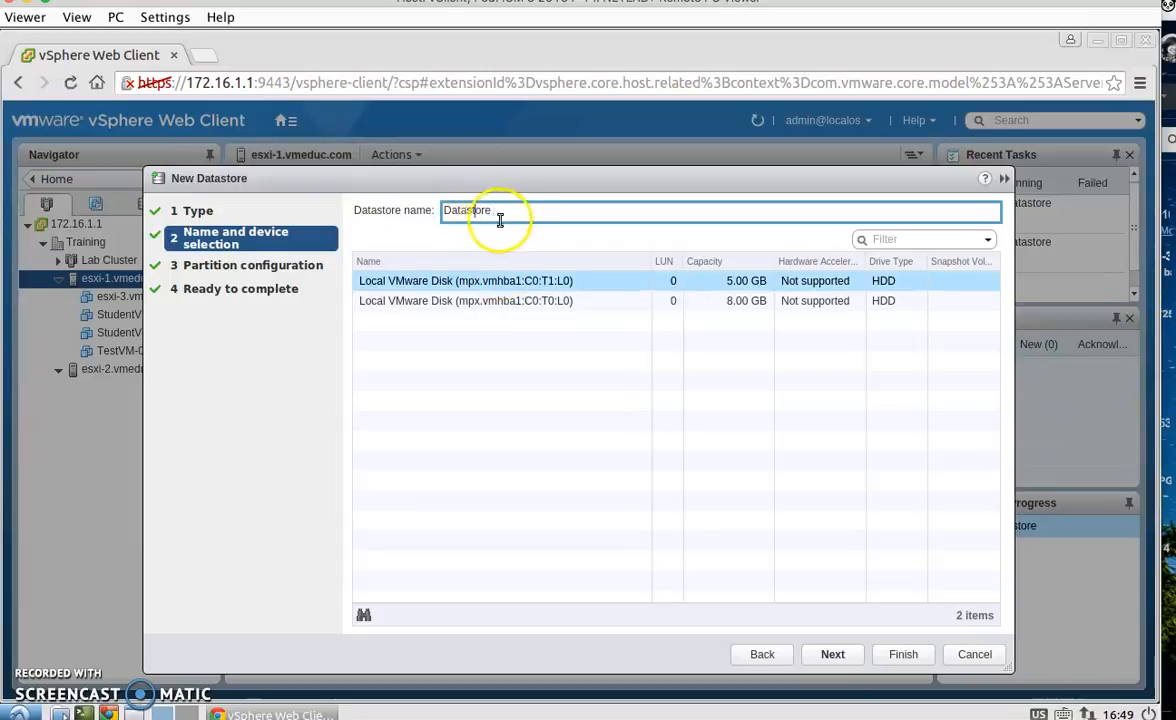
{"action": "double_click", "coordinate": [502, 214]}
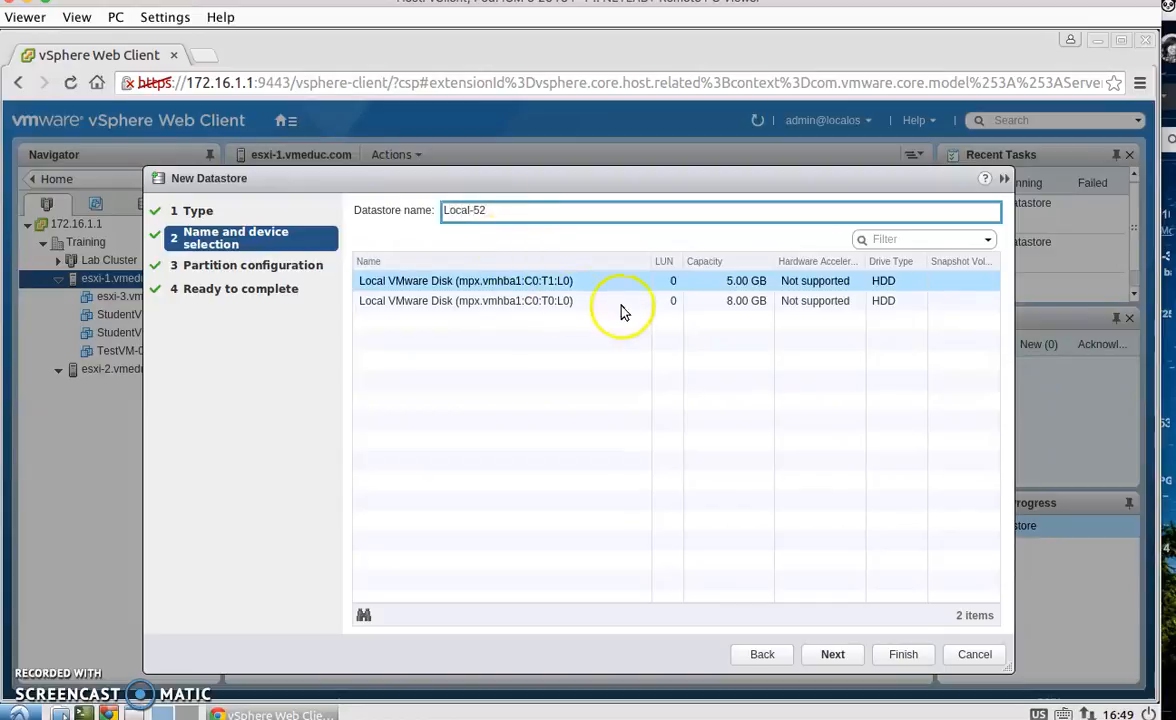
{"action": "left_click", "coordinate": [556, 281]}
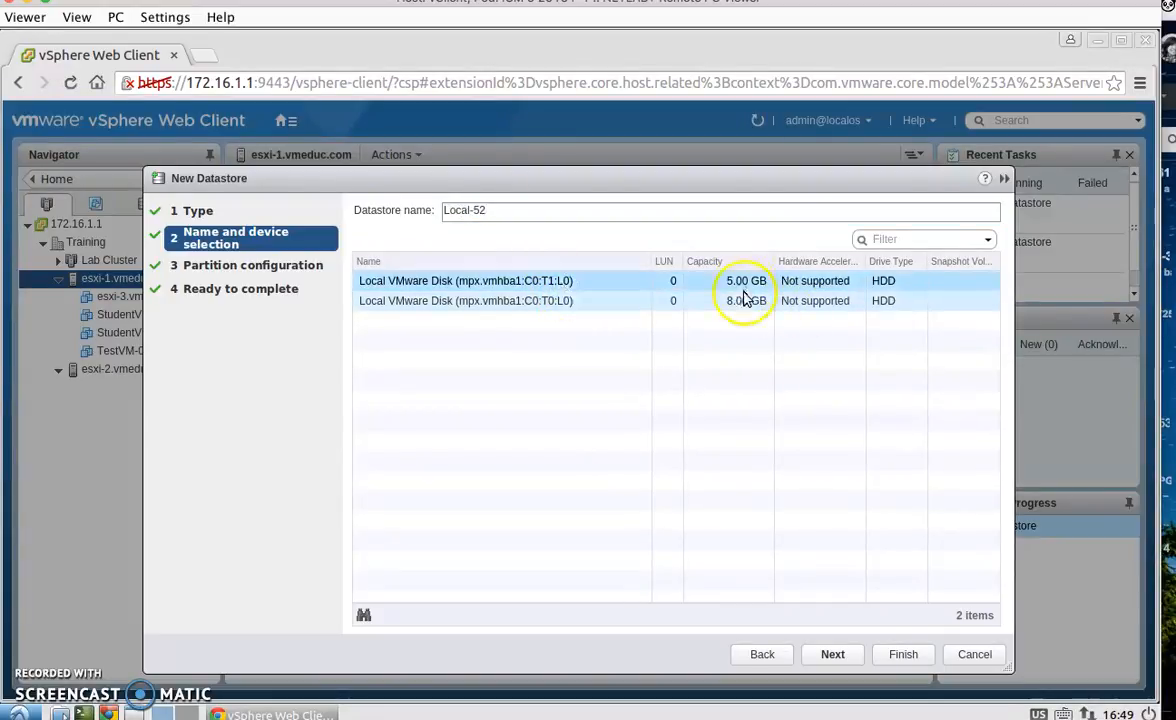
- Set the datastore size to 3.00 GB and finish creating the Local-52 datastore
{"action": "left_click", "coordinate": [834, 657]}
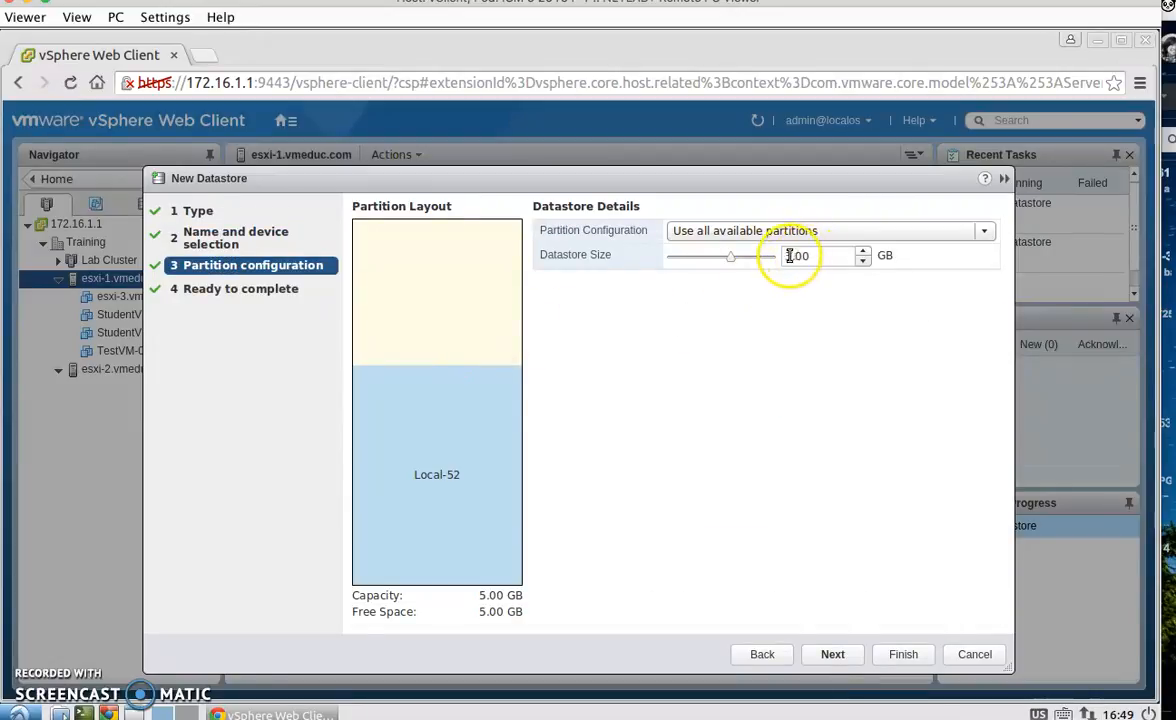
{"action": "left_click", "coordinate": [846, 661]}
{"action": "left_click", "coordinate": [897, 660]}
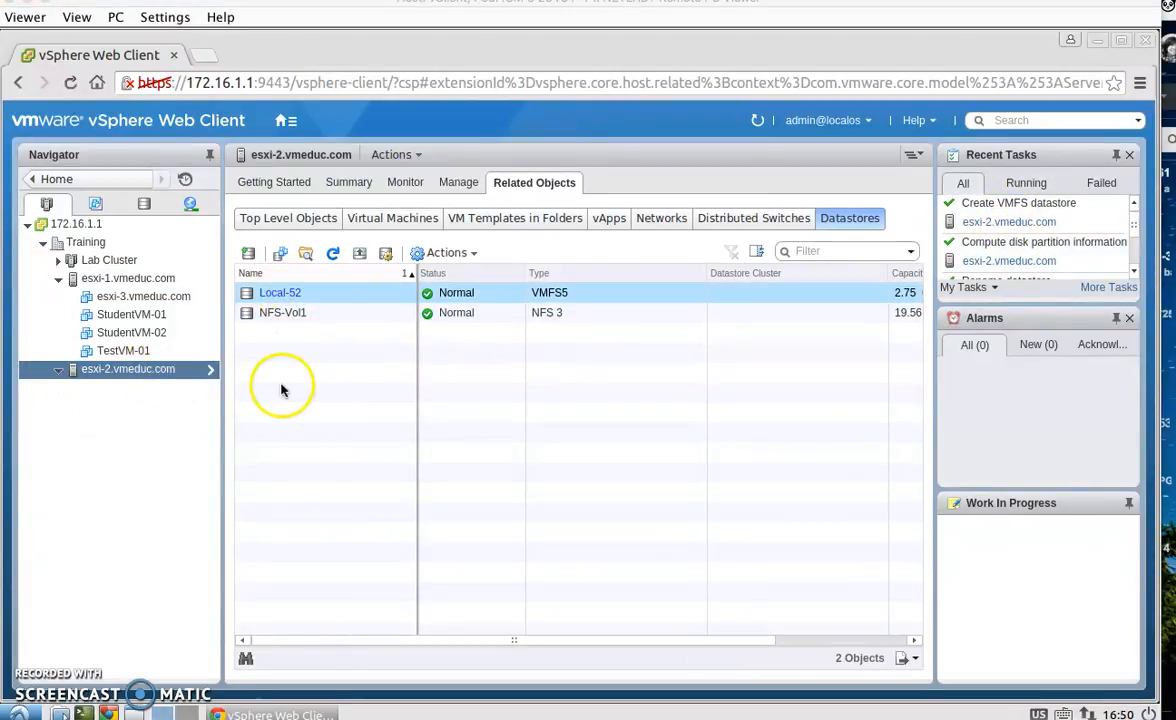
- Increase Local-52's capacity on its expandable 5.00 GB local disk, using the 2.00 GB free space to expand it
{"action": "left_click", "coordinate": [280, 294]}
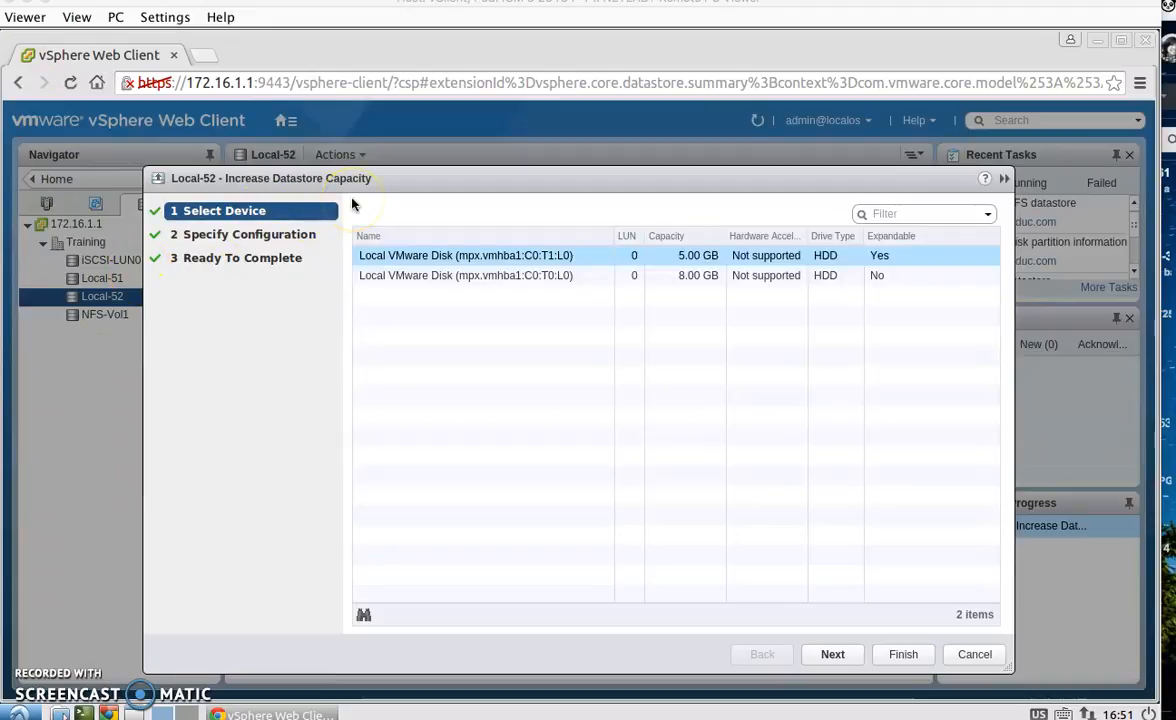
{"action": "left_click", "coordinate": [489, 258]}
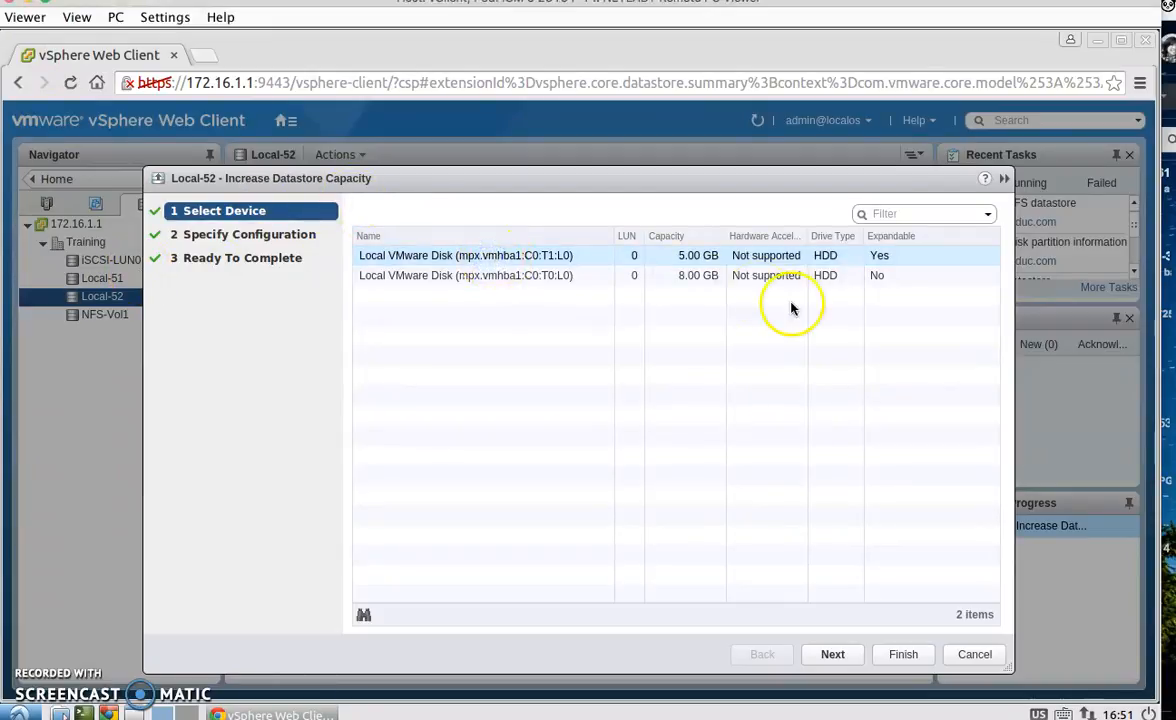
{"action": "left_click", "coordinate": [834, 655]}
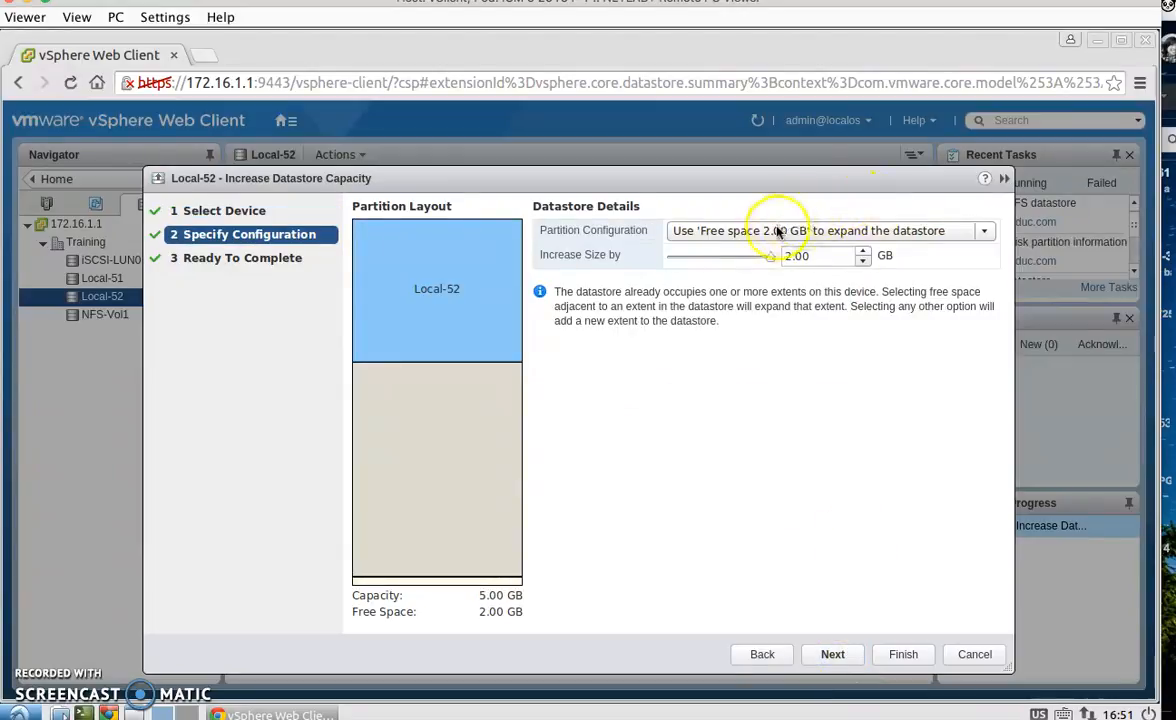
{"action": "left_click", "coordinate": [776, 232]}
{"action": "left_click", "coordinate": [773, 234]}
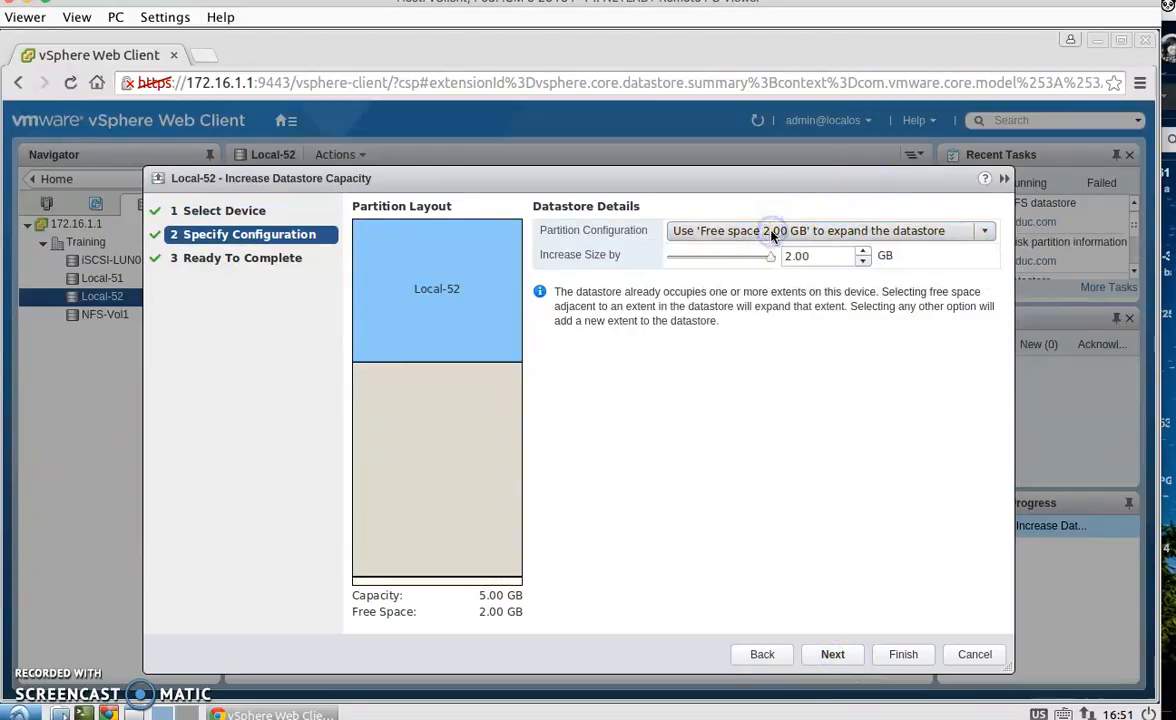
{"action": "left_click", "coordinate": [831, 653]}
{"action": "left_click", "coordinate": [905, 655]}
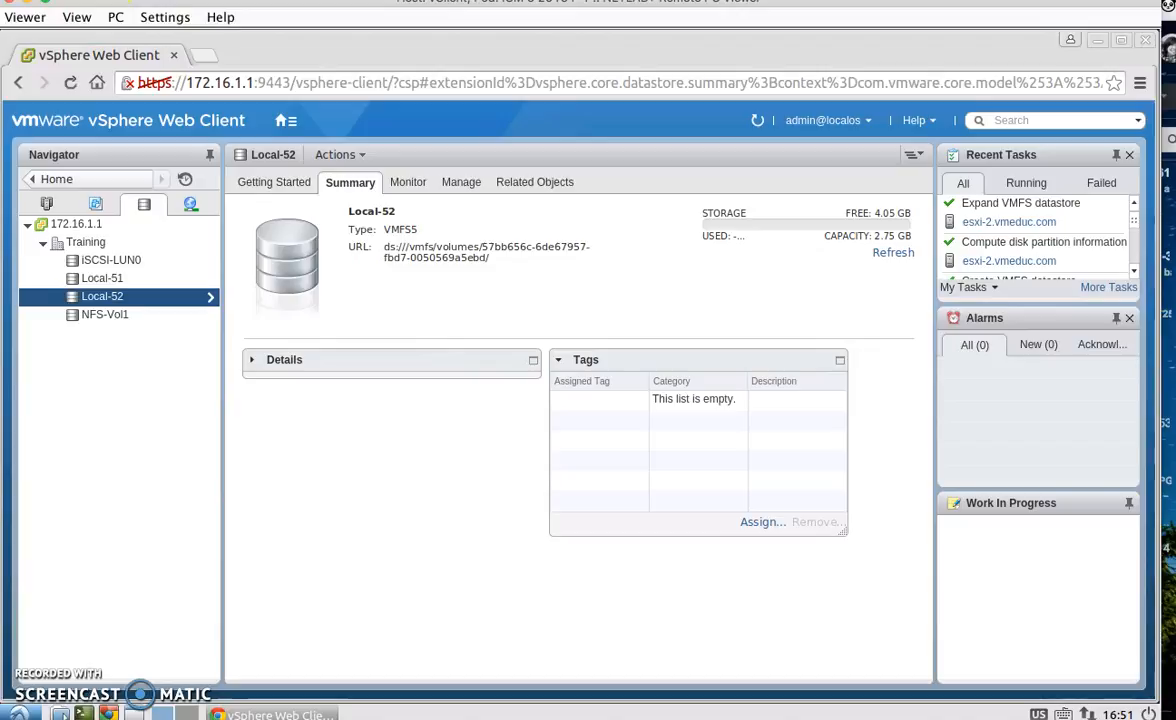
- Refresh Local-52's storage information and delete the Local-52 datastore
{"action": "left_click", "coordinate": [893, 253]}
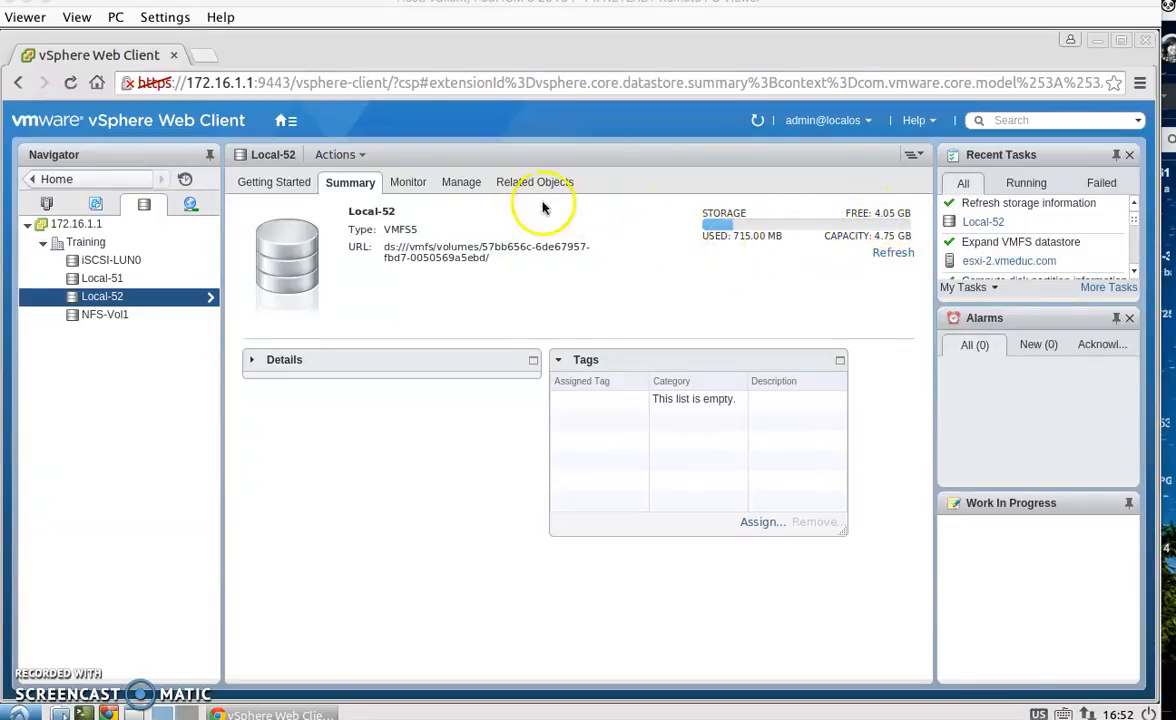
{"action": "right_click", "coordinate": [119, 300]}
{"action": "left_click", "coordinate": [218, 656]}
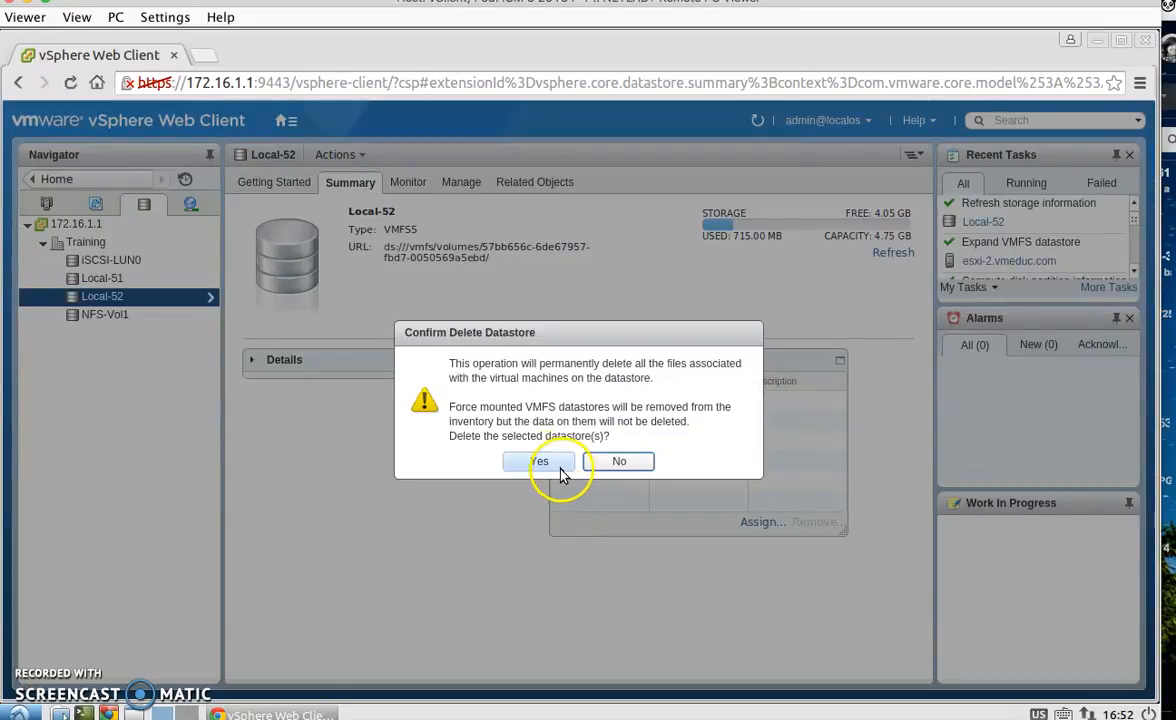
{"action": "left_click", "coordinate": [538, 461]}
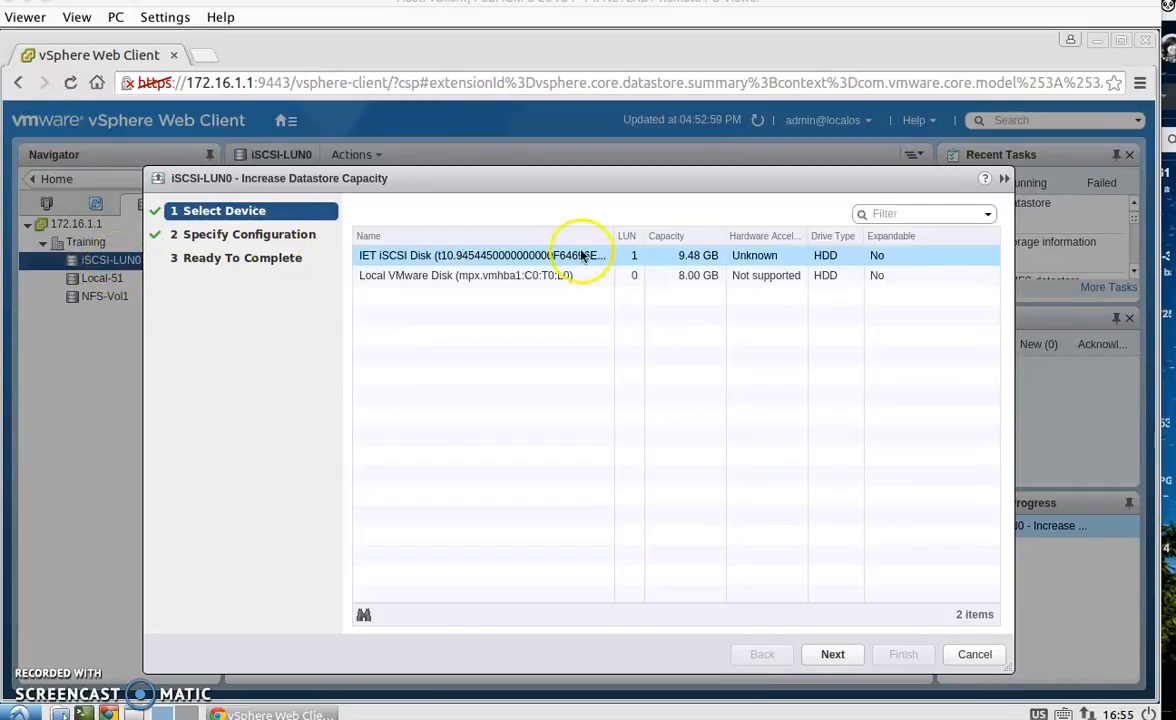
- Increase iSCSI-LUN0's capacity by adding the 9.48 GB IET iSCSI disk, using all available partitions
{"action": "left_click", "coordinate": [490, 254]}
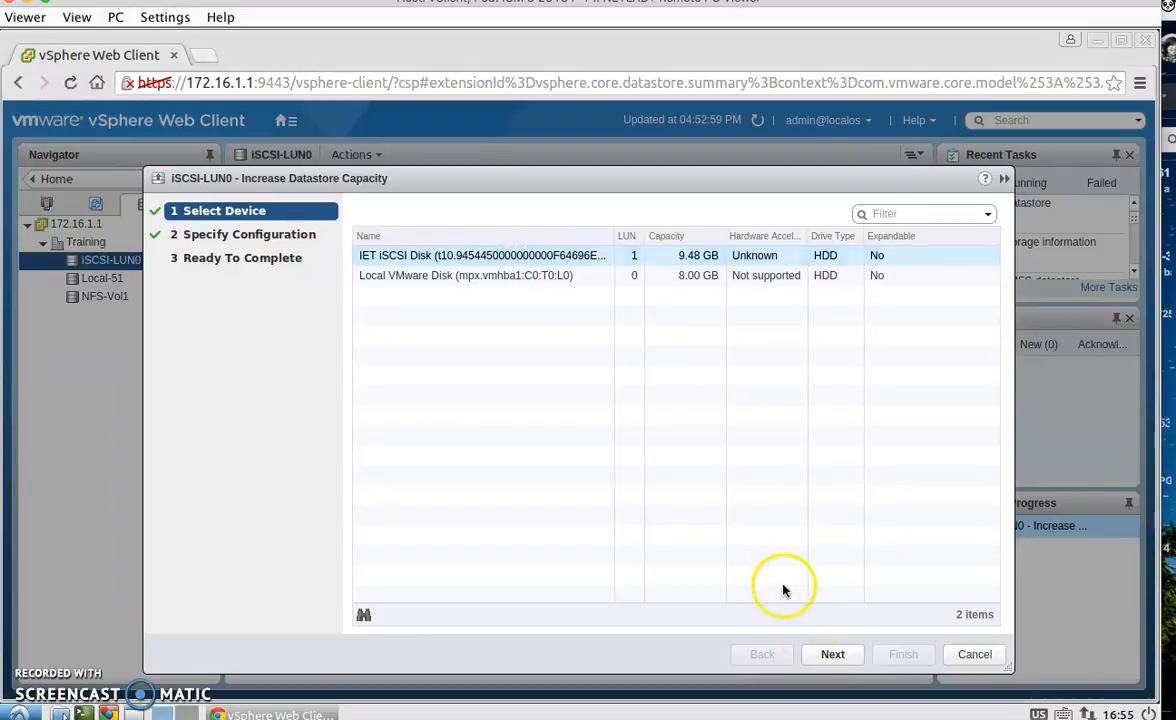
{"action": "left_click", "coordinate": [831, 654]}
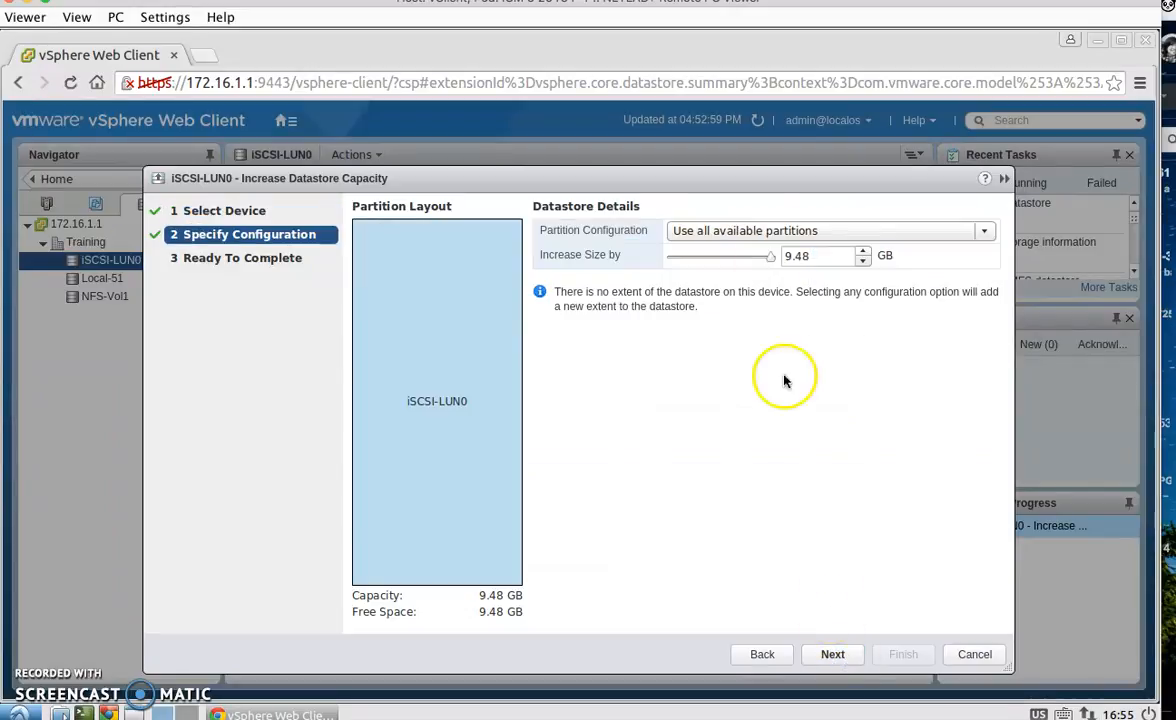
{"action": "left_click", "coordinate": [750, 231]}
{"action": "left_click", "coordinate": [745, 276]}
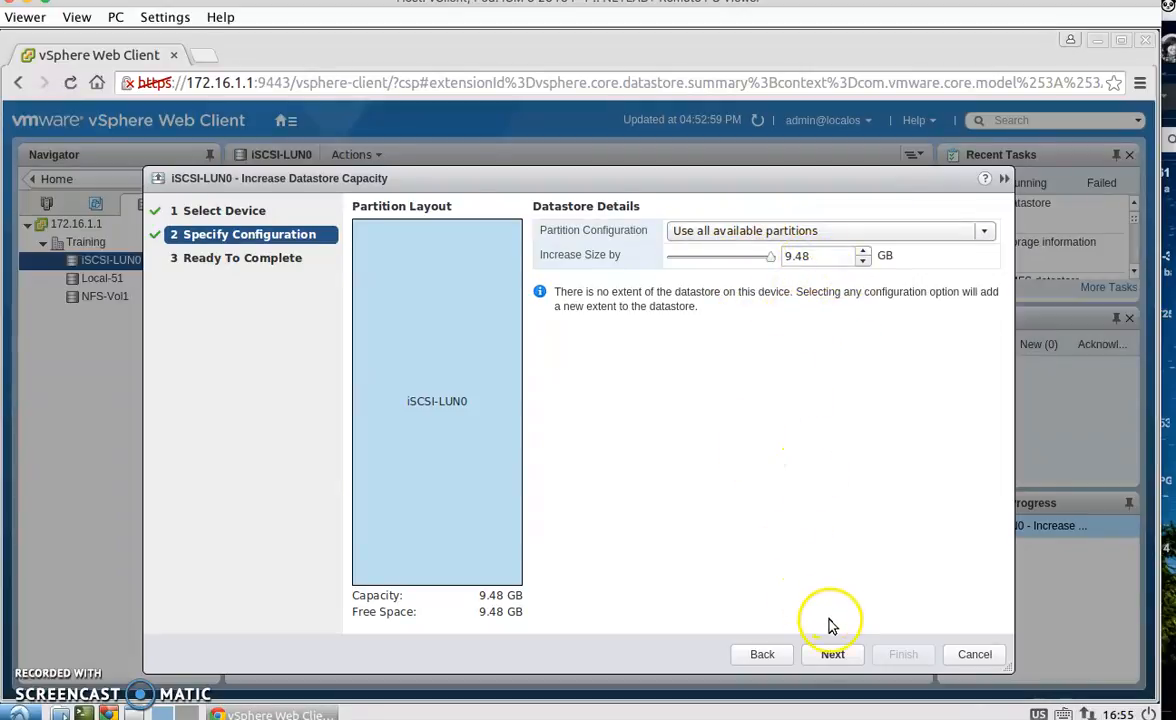
{"action": "left_click", "coordinate": [832, 654]}
{"action": "left_click", "coordinate": [900, 656]}
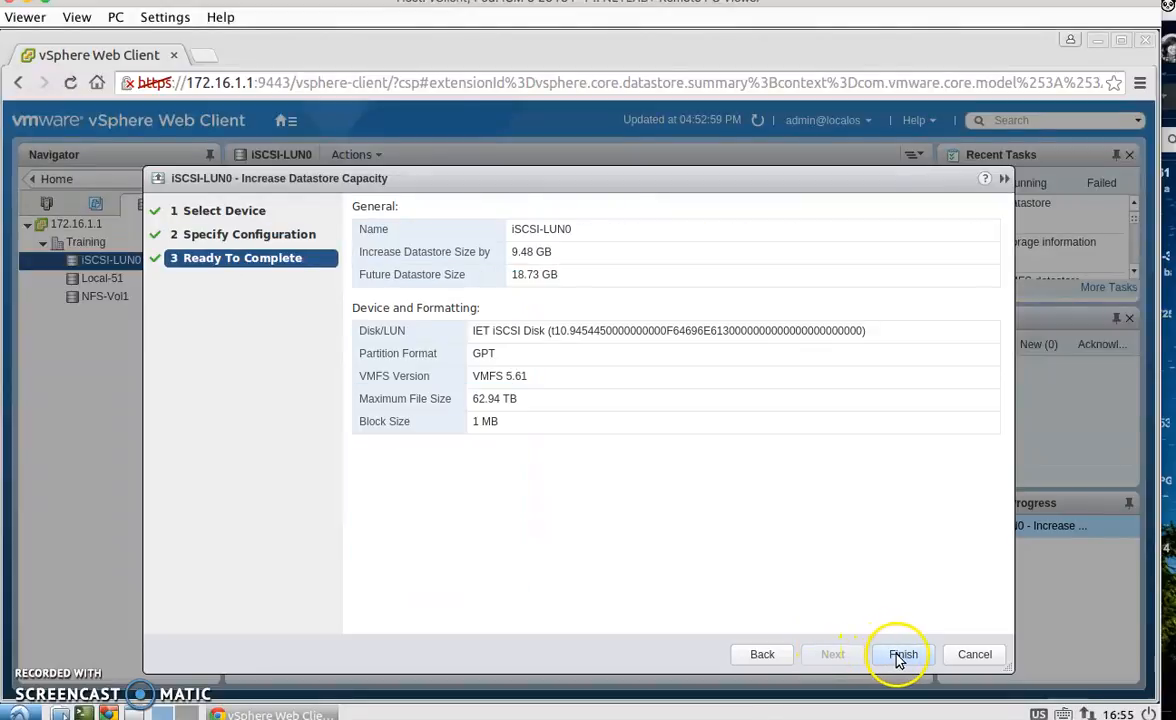